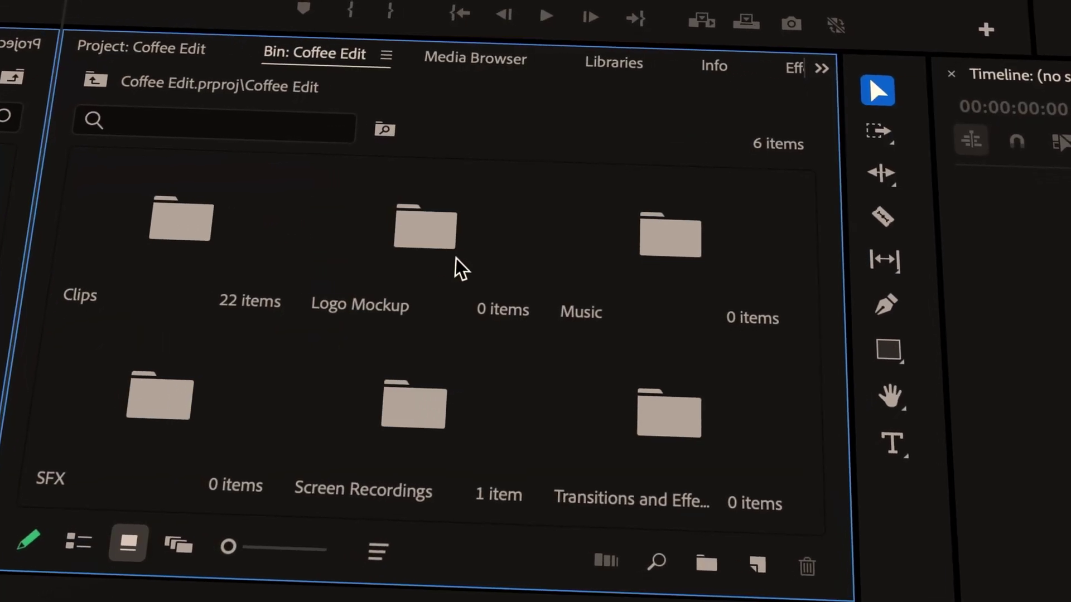
# Switch the Coffee Edit bin to List View to show its frame rate and media columns
pyautogui.click(79, 535)
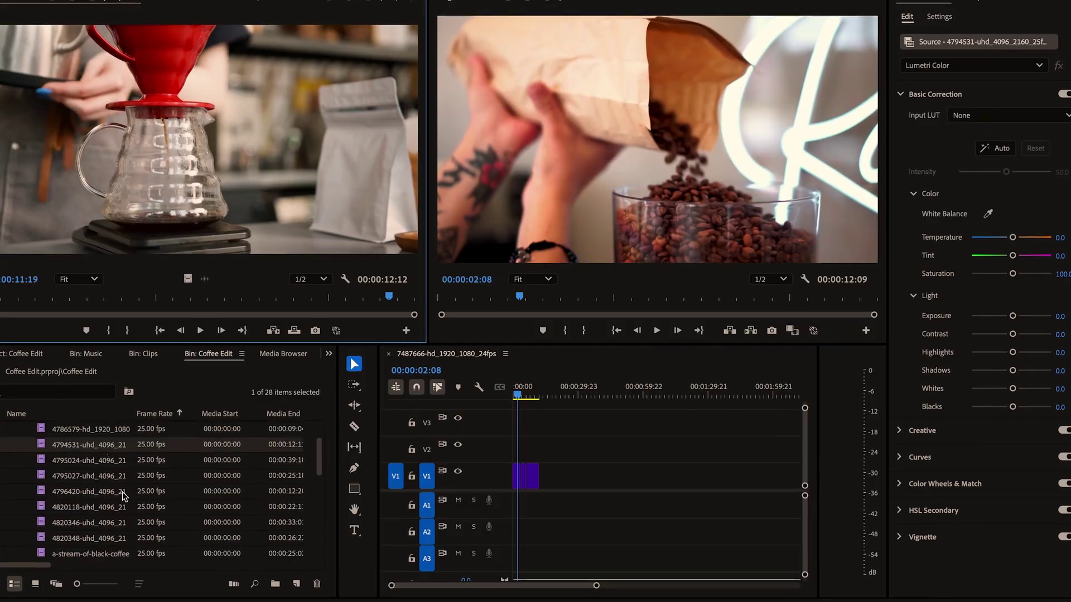
# Add the two previewed coffee clips end to end on Main Sequence
pyautogui.press('.')
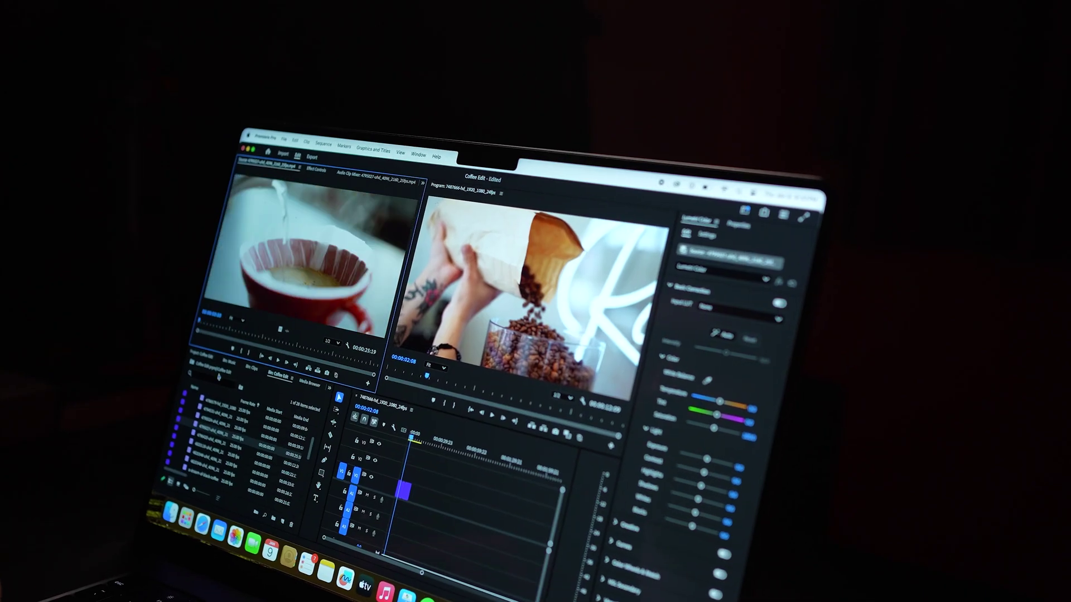
pyautogui.press('.')
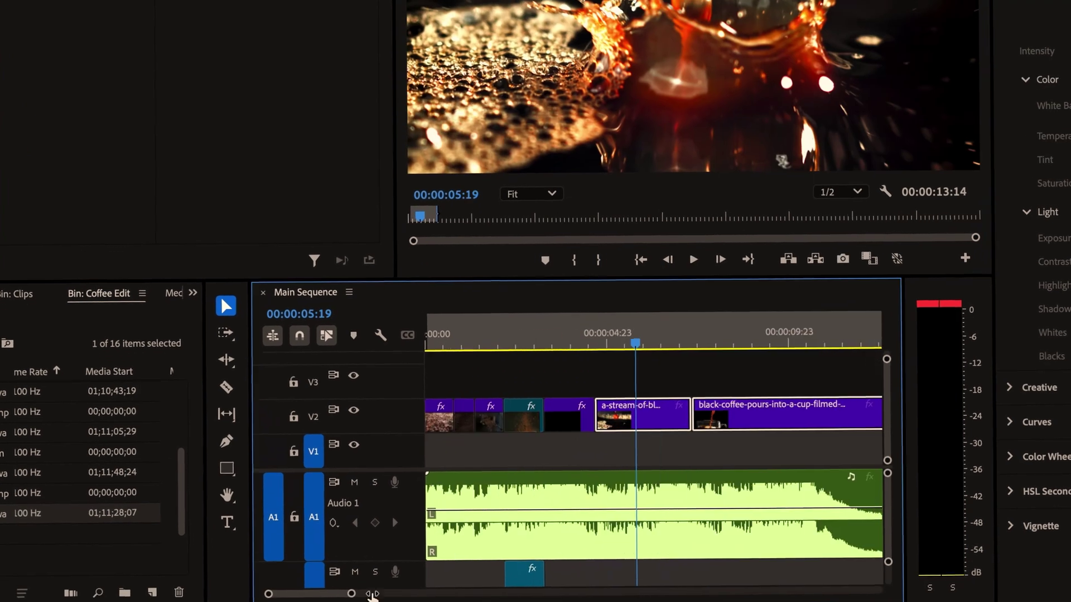
# Ripple-trim the black-coffee-pours clip, slide 4786579 earlier, and delete clip 4820118 and its gap
pyautogui.moveTo(691, 430); pyautogui.dragTo(671, 434)
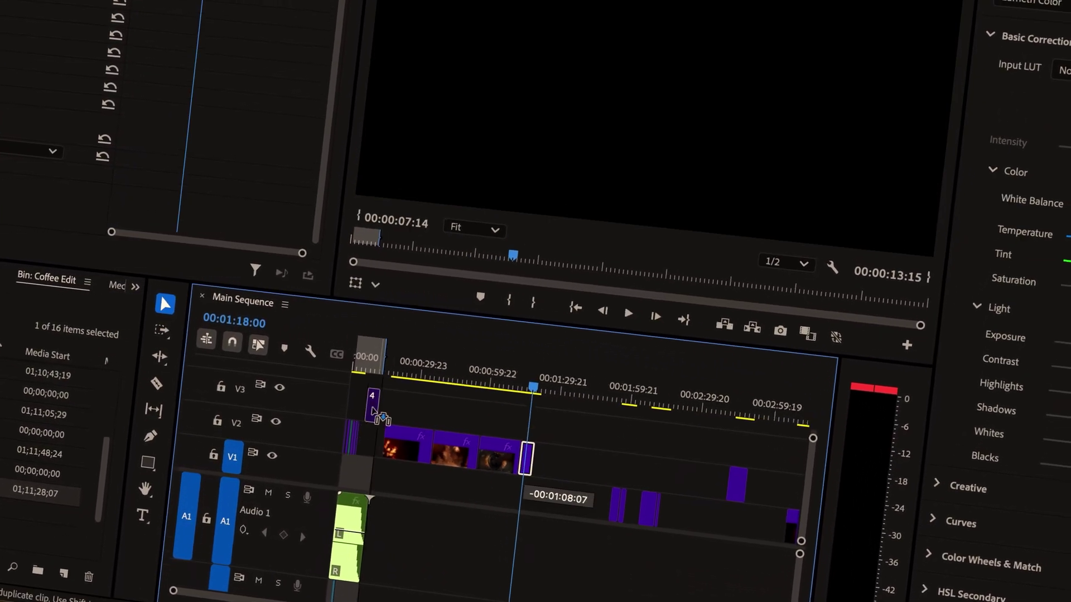
pyautogui.moveTo(513, 465); pyautogui.dragTo(510, 446)
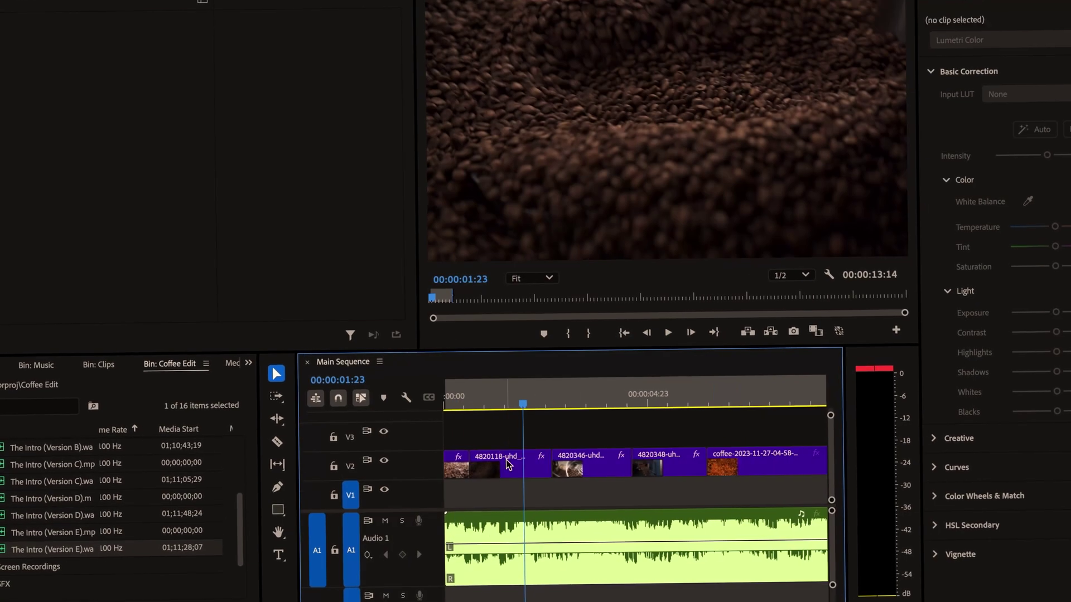
pyautogui.click(508, 464)
pyautogui.press('Delete')
pyautogui.rightClick(514, 471)
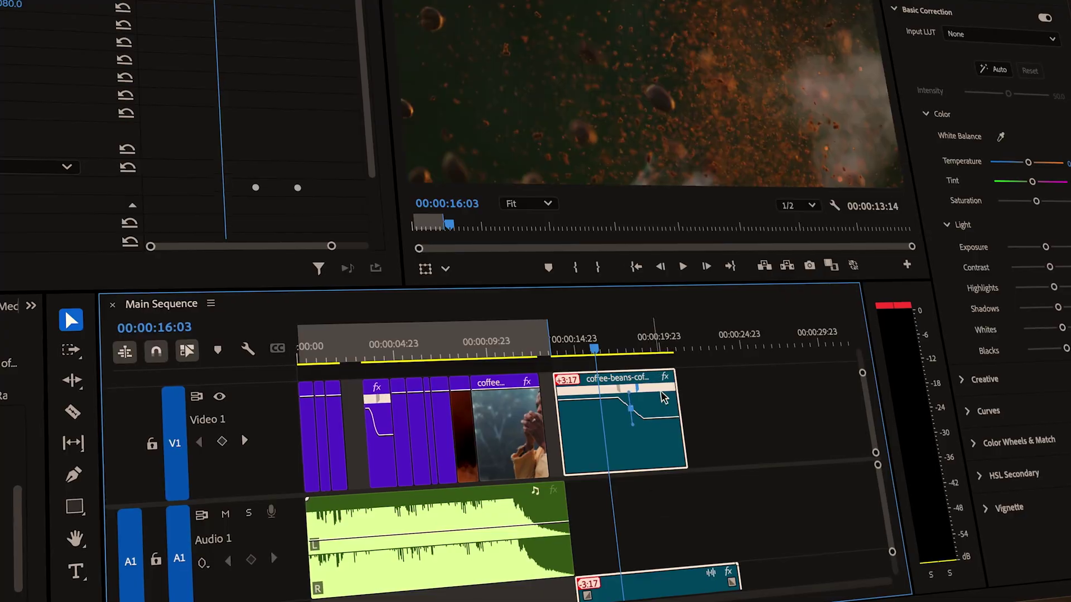
# Play back the speed-ramped coffee-beans section from 00:00:15:00
pyautogui.click(573, 351)
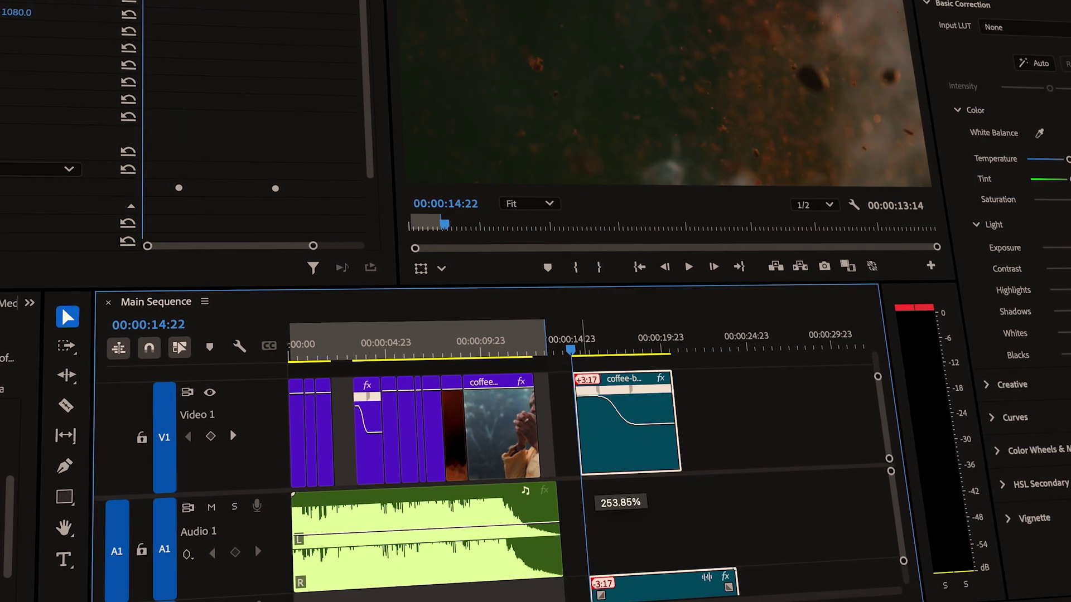
pyautogui.click(687, 267)
pyautogui.click(555, 337)
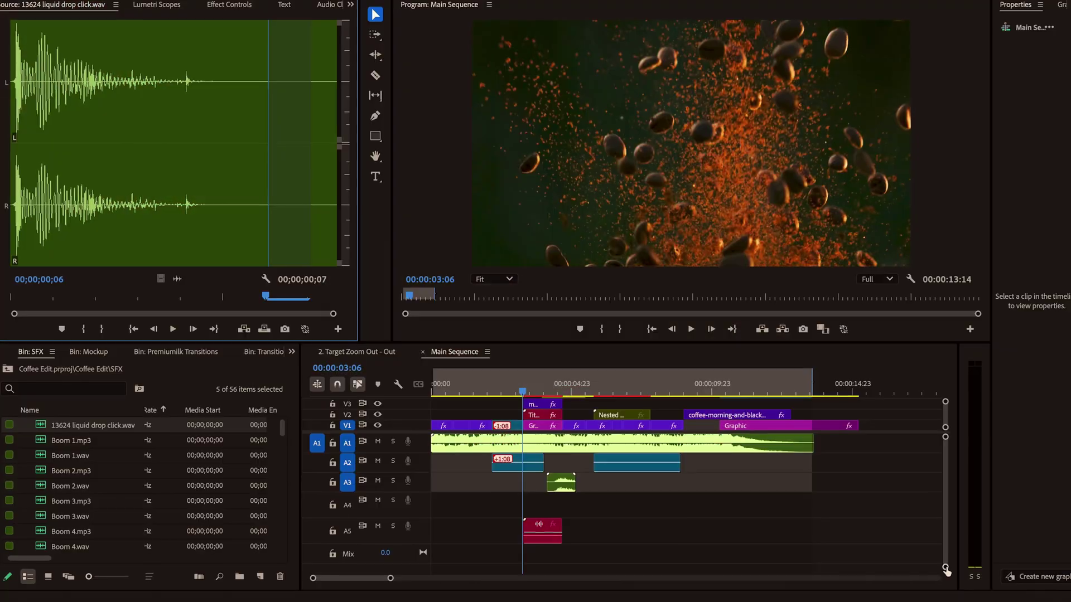
# Collapse the sound-effect audio tracks to minimum height in the timeline
pyautogui.click(945, 569)
pyautogui.hotkey('shift', '-')
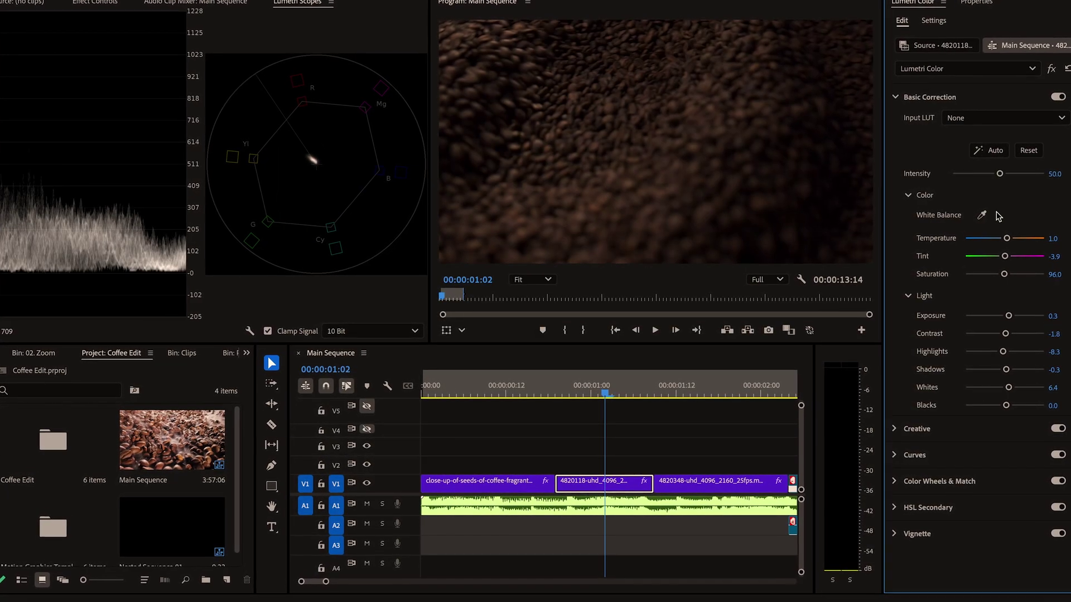
# Darken the shadows and raise the contrast of the bean close-up
pyautogui.moveTo(1018, 371); pyautogui.dragTo(1007, 372)
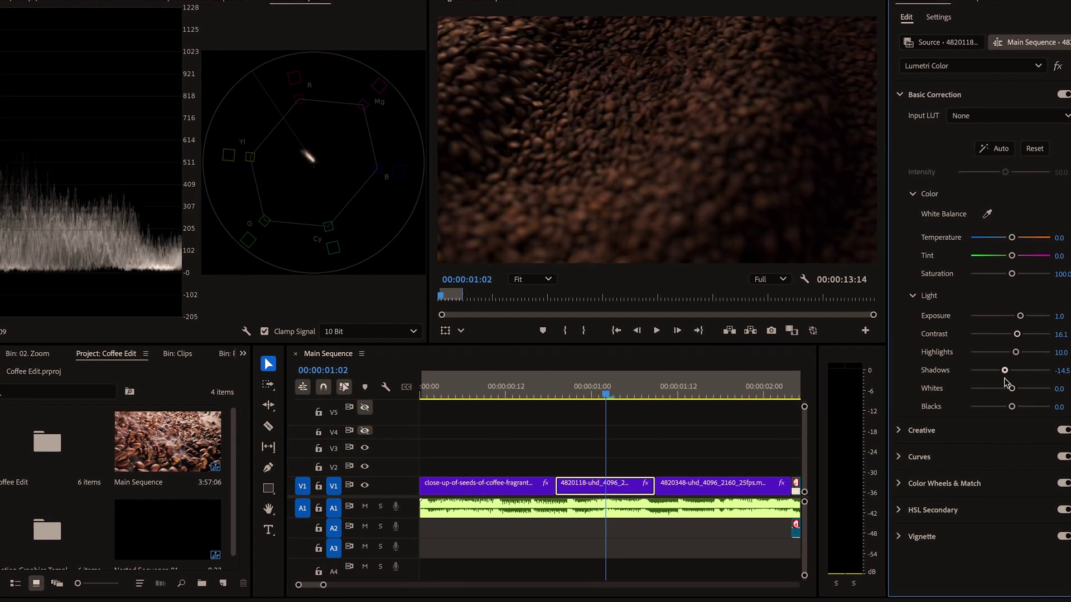
pyautogui.moveTo(1014, 333); pyautogui.dragTo(1023, 333)
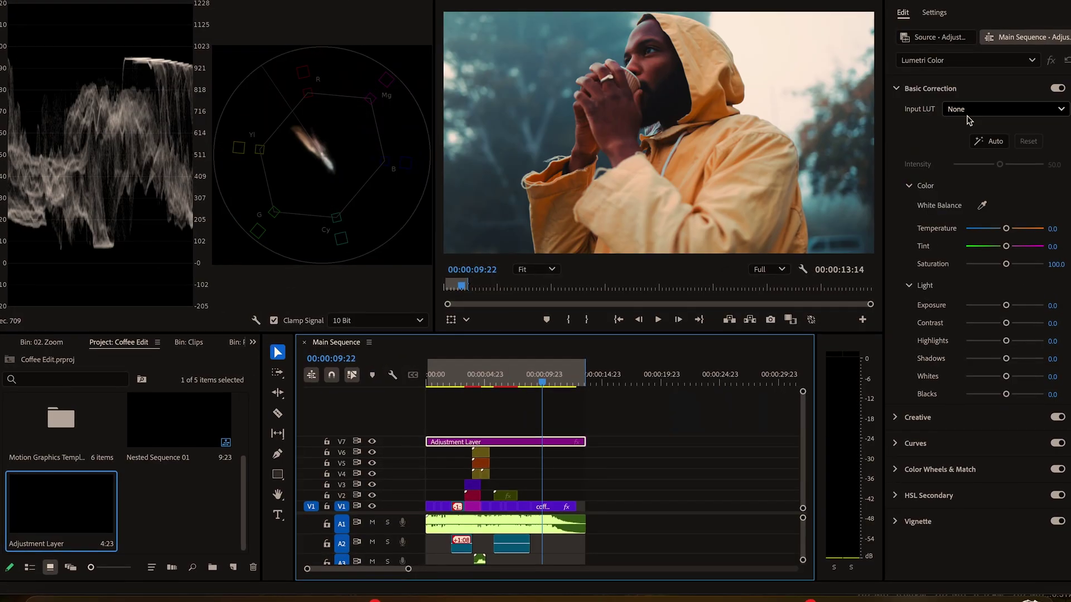
# Load LUT 01 onto the adjustment layer and check the look on the fire shot
pyautogui.click(969, 110)
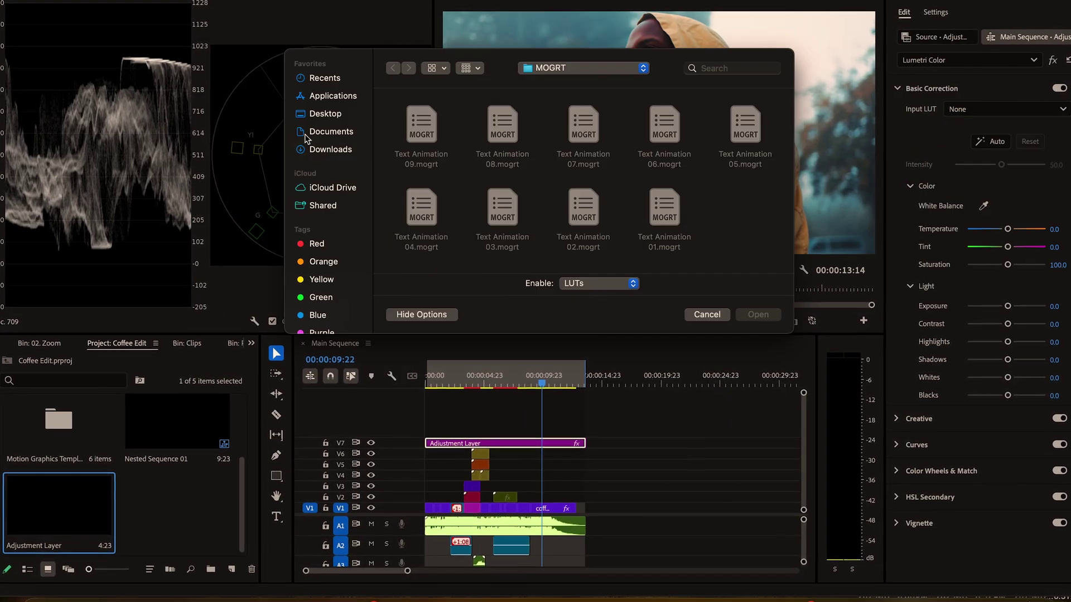
pyautogui.doubleClick(426, 125)
pyautogui.click(757, 313)
pyautogui.click(526, 378)
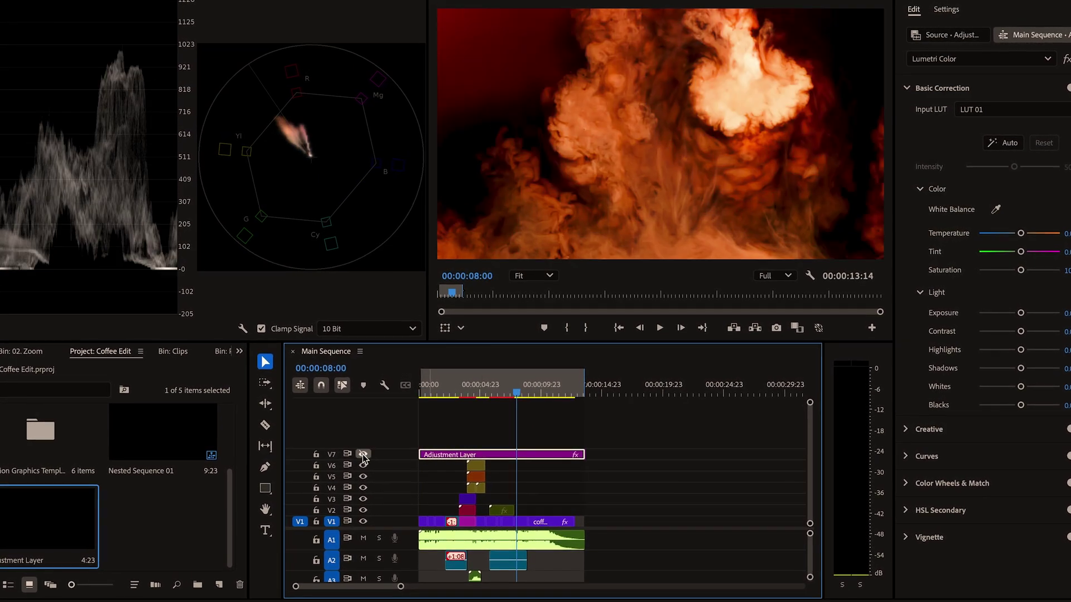
# Try LUT 02 on the adjustment layer and hide the layer to compare before and after
pyautogui.click(969, 109)
pyautogui.click(969, 162)
pyautogui.doubleClick(498, 125)
pyautogui.click(537, 393)
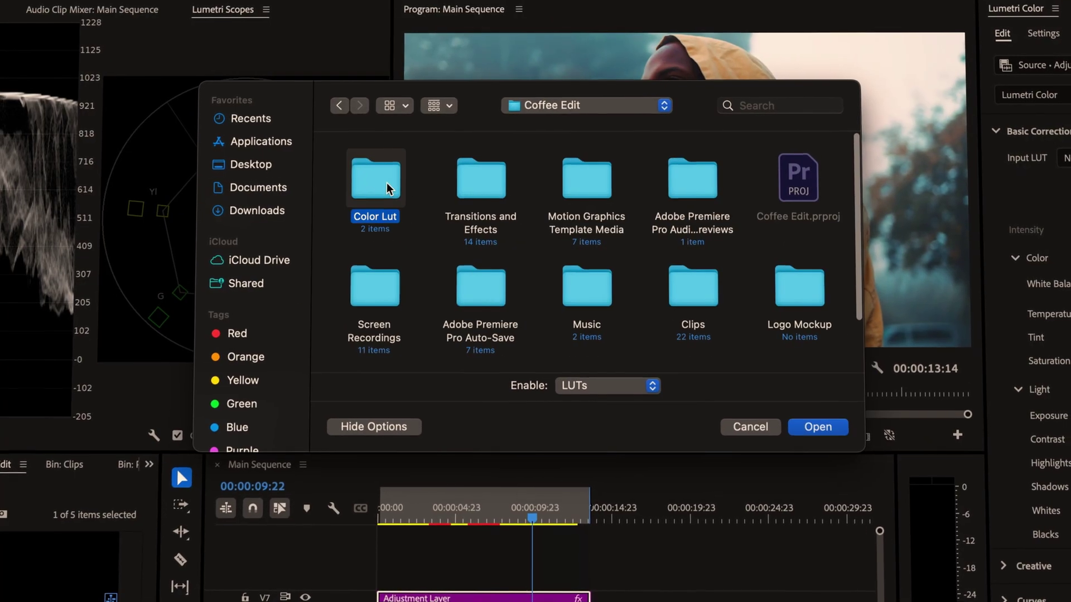
# Load LUT 01.cube from Color Lut > LUTs Pack as the input LUT and review the graded shots
pyautogui.doubleClick(386, 182)
pyautogui.click(434, 186)
pyautogui.doubleClick(434, 186)
pyautogui.click(453, 187)
pyautogui.doubleClick(453, 187)
pyautogui.click(359, 178)
pyautogui.click(814, 425)
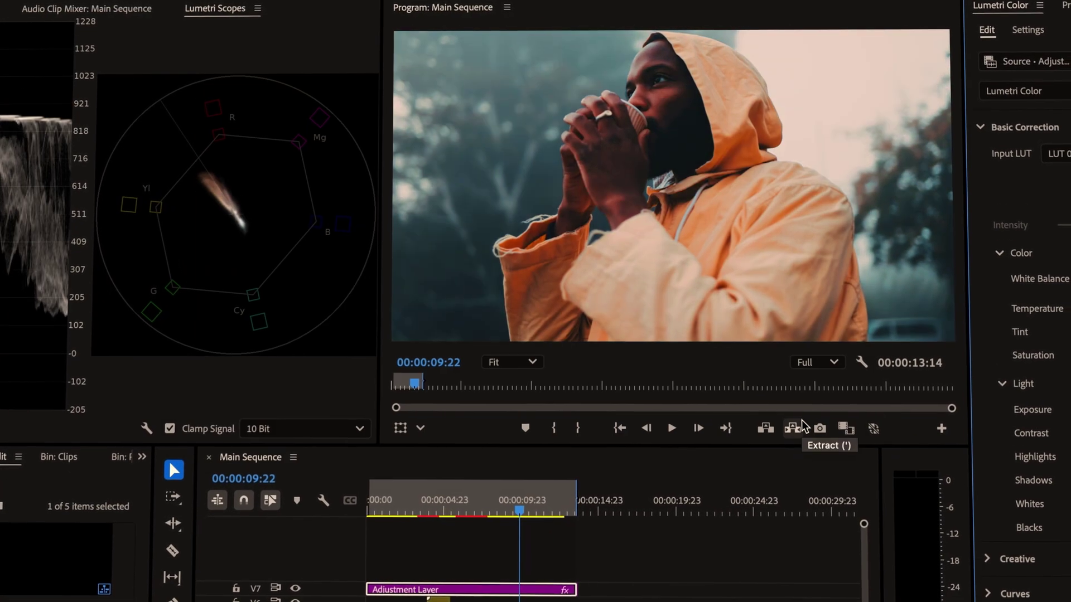
pyautogui.click(510, 508)
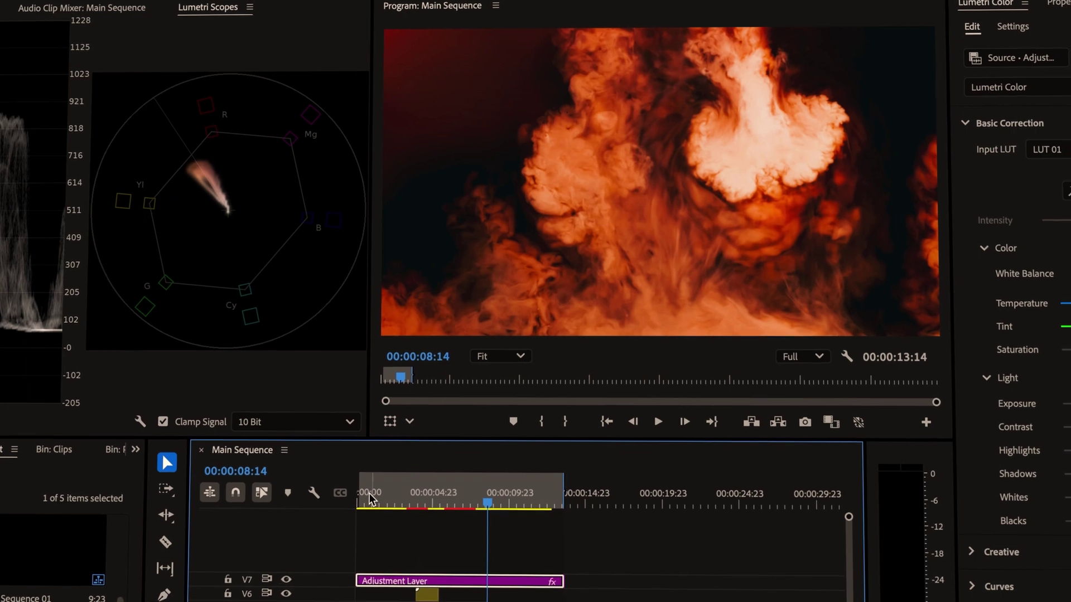
pyautogui.click(369, 507)
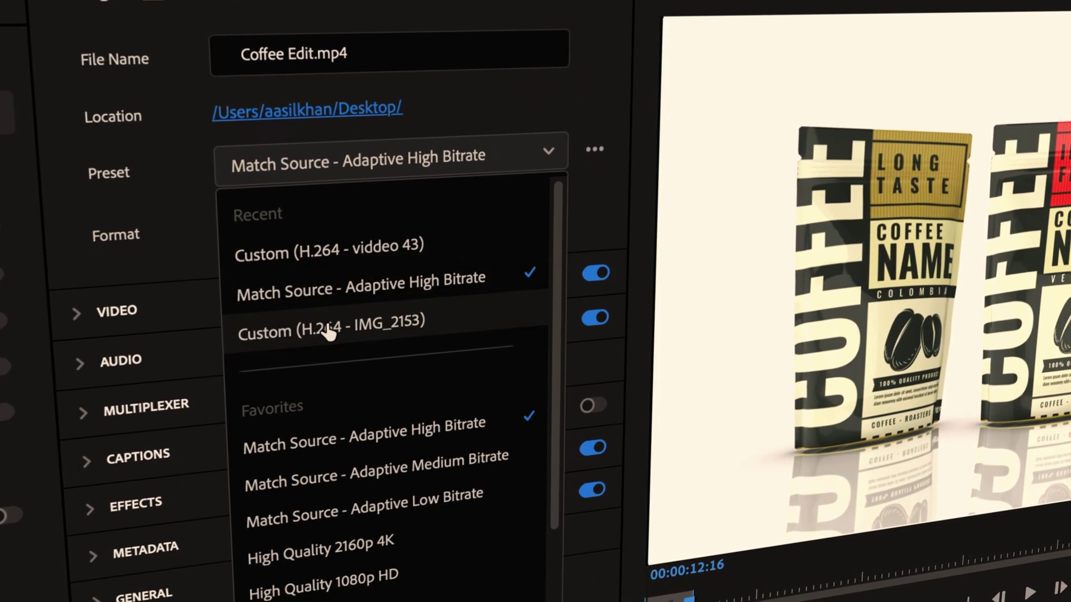
# Set the export format to H.264 with Render at Maximum Depth and Maximum Render Quality on
pyautogui.click(284, 291)
pyautogui.click(260, 234)
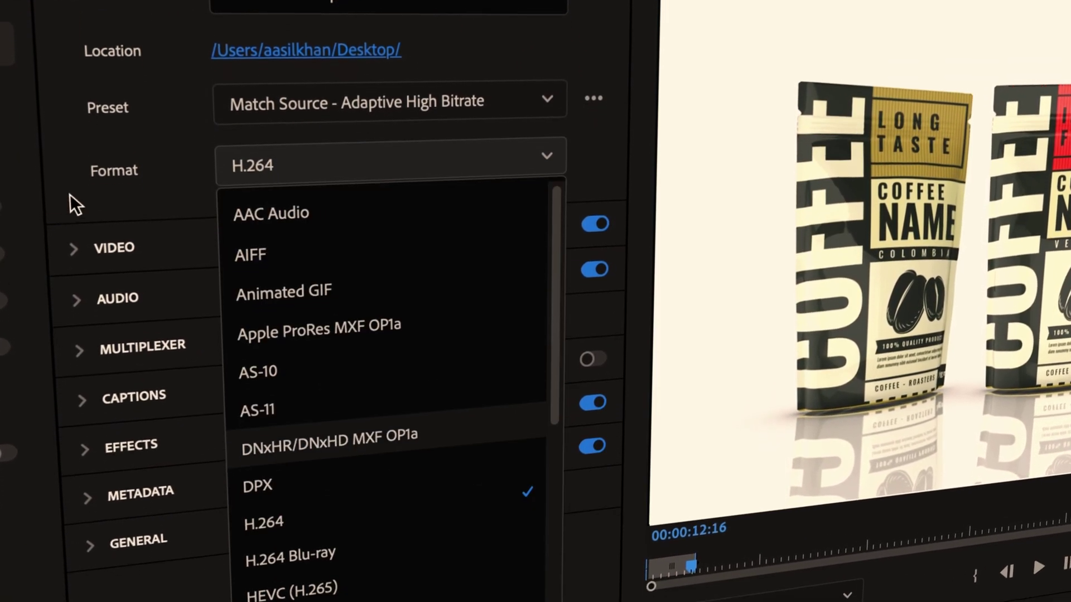
pyautogui.click(264, 522)
pyautogui.click(115, 247)
pyautogui.scroll(-3, 335, 390)
pyautogui.click(125, 590)
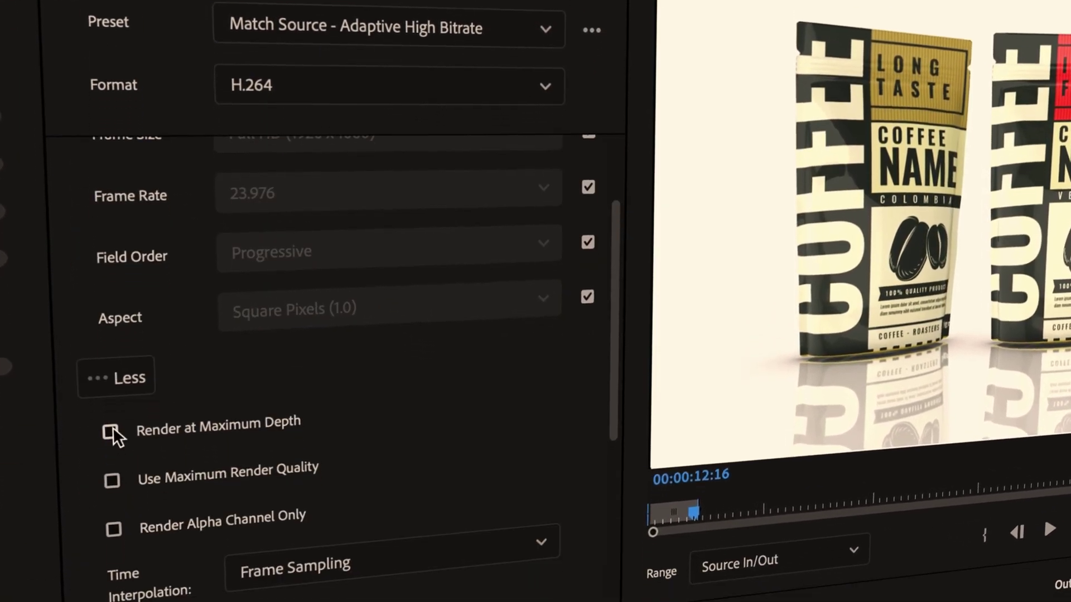
pyautogui.click(110, 433)
pyautogui.click(111, 480)
# Set the target bitrate to 10 Mbps
pyautogui.scroll(-10, 425, 392)
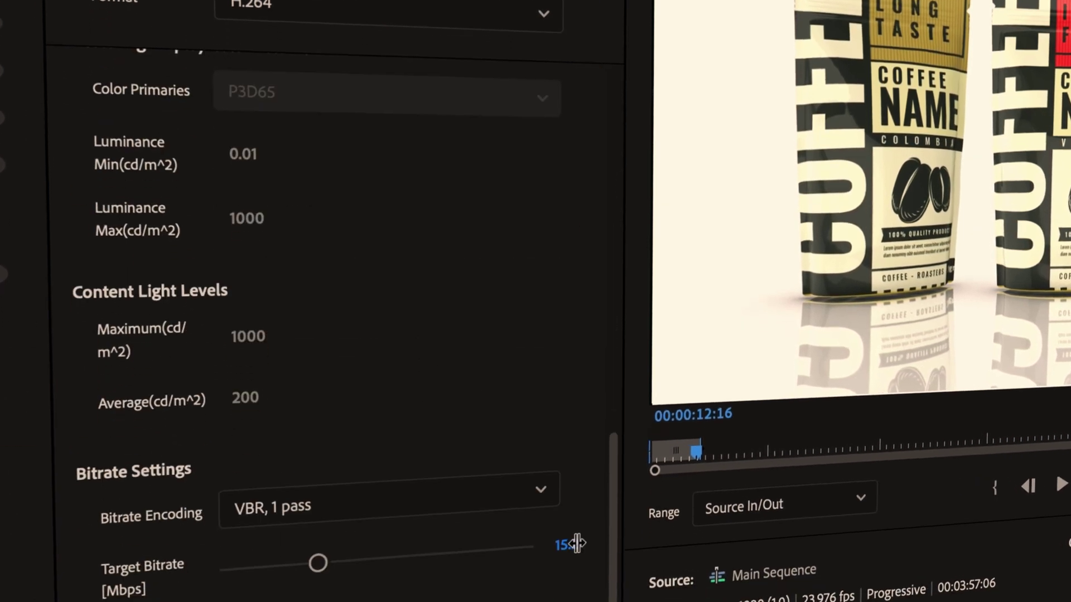
pyautogui.click(578, 544)
pyautogui.write('12')
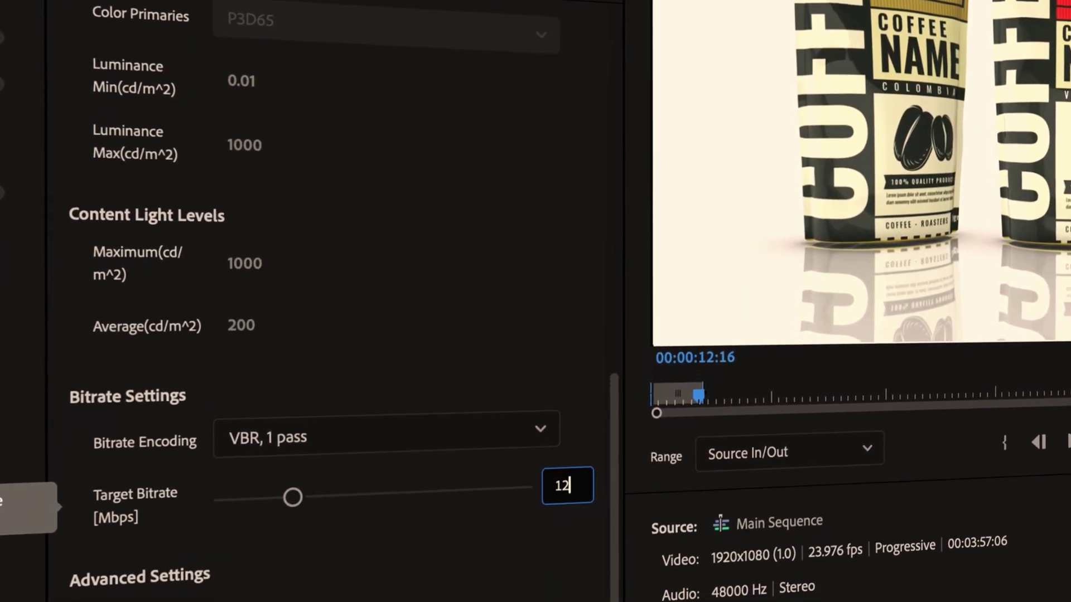
pyautogui.press('BackSpace')
pyautogui.press('BackSpace')
pyautogui.write('10')
pyautogui.press('Return')
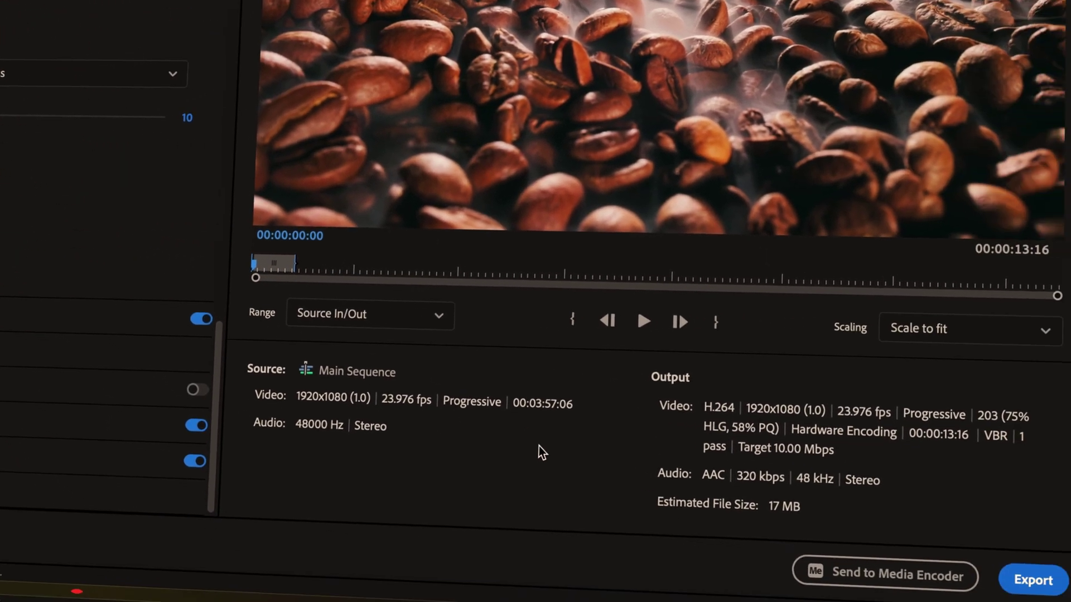
# Export the coffee ad as Coffee Edit.mp4
pyautogui.click(1031, 580)
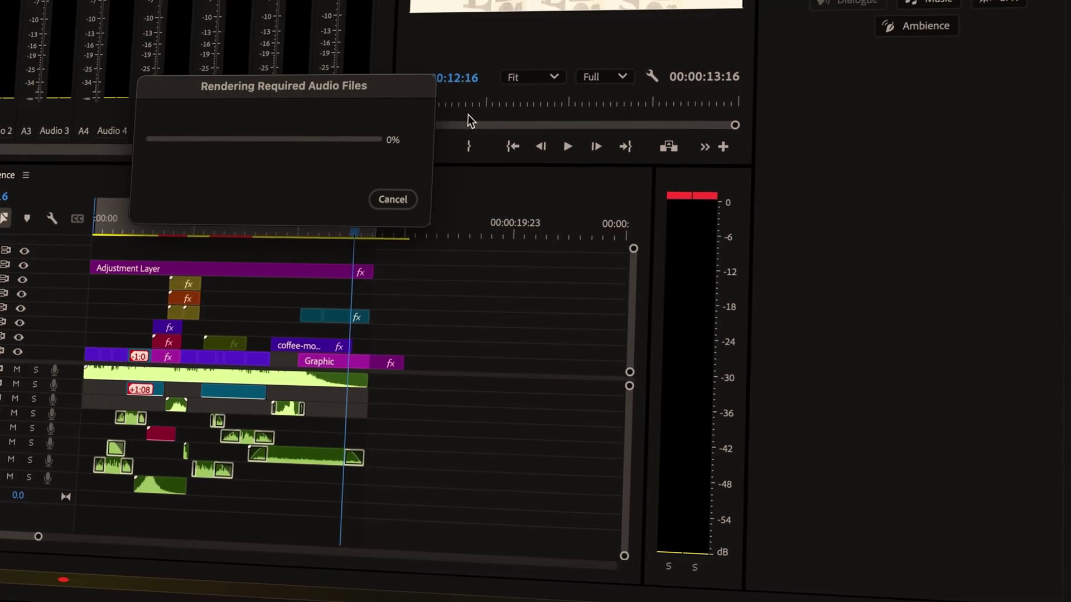